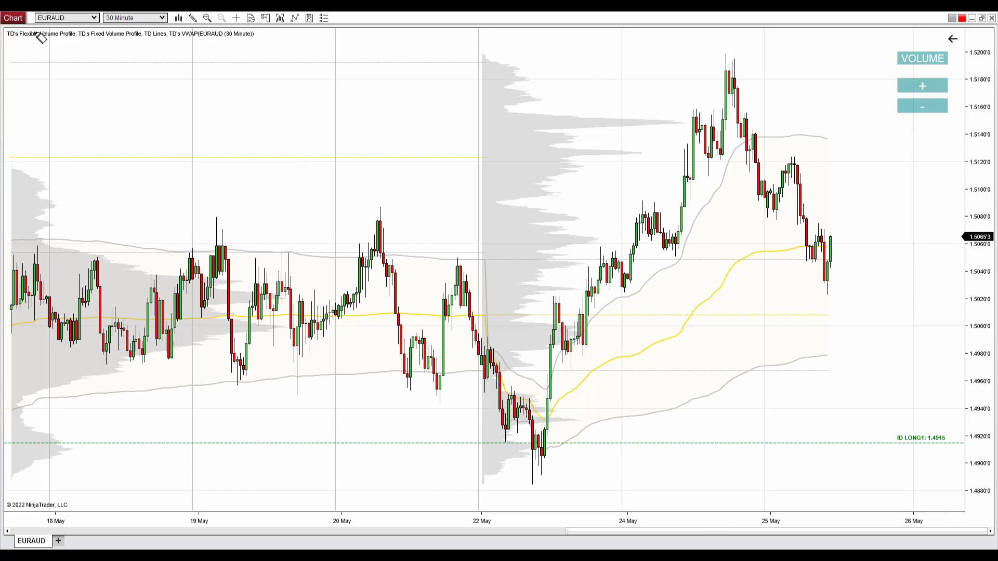
# Underline the indicator names, trace the sell-off and rally, and shift the candles up the price scale
pyautogui.moveTo(44, 31); pyautogui.dragTo(216, 38)
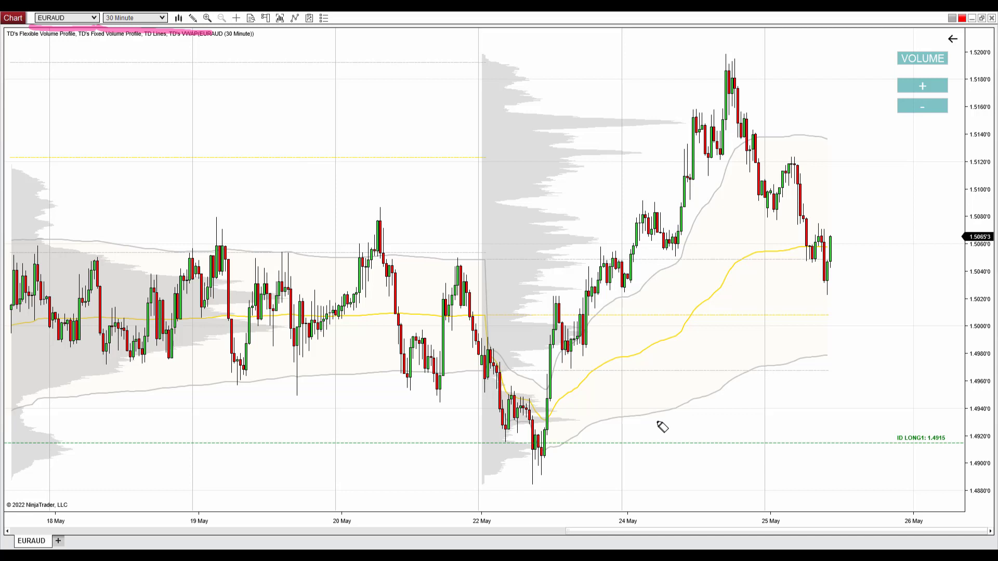
pyautogui.moveTo(457, 280)
pyautogui.mouseDown()
pyautogui.moveTo(513, 387)
pyautogui.moveTo(533, 487)
pyautogui.moveTo(571, 358)
pyautogui.moveTo(712, 134)
pyautogui.moveTo(729, 69)
pyautogui.moveTo(738, 99)
pyautogui.mouseUp()
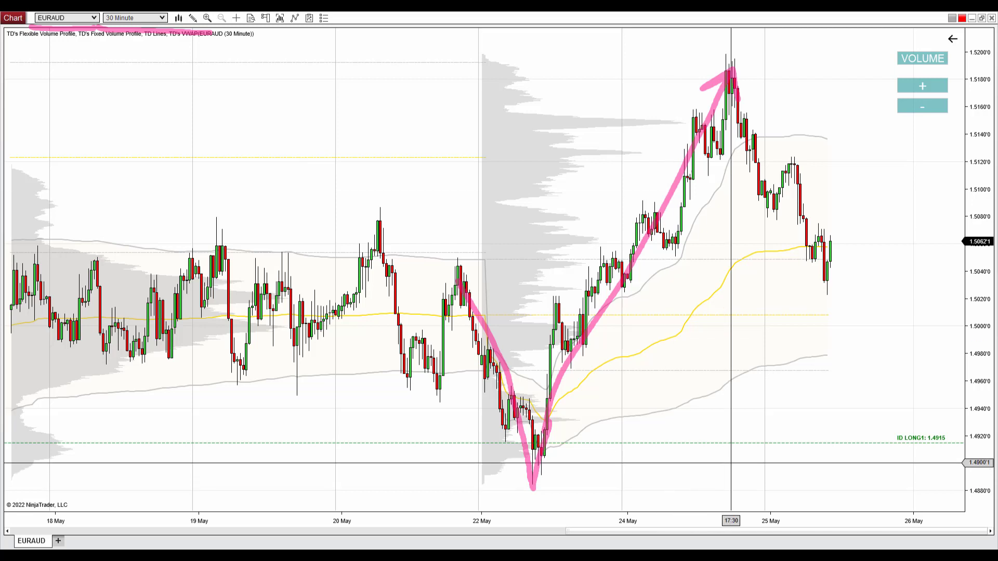
pyautogui.moveTo(985, 411); pyautogui.dragTo(985, 452)
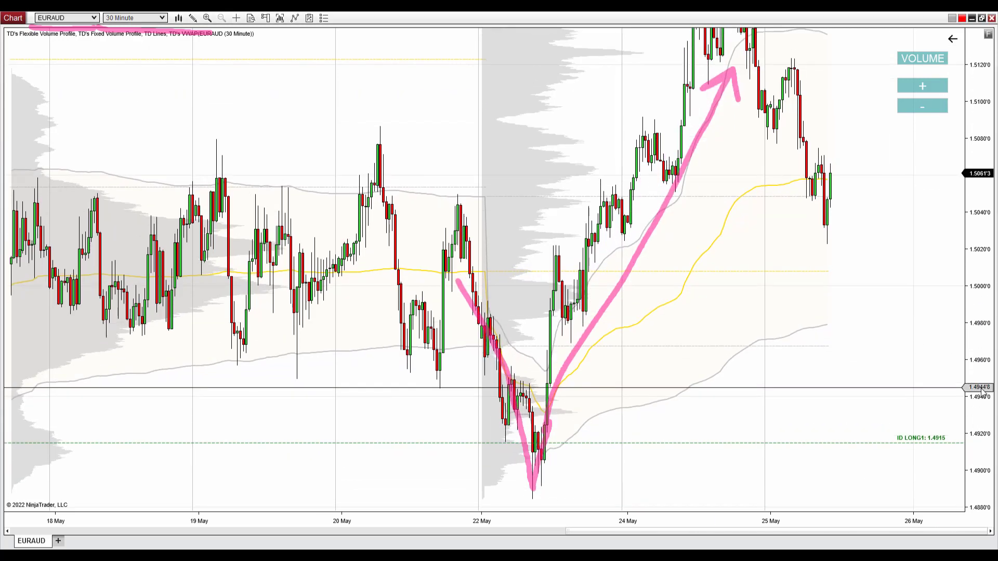
# Add a TD Fixed Volume Profile over 22 May's move and sketch the V-shaped drop and rebound in pink
pyautogui.scroll(1, 508, 401)
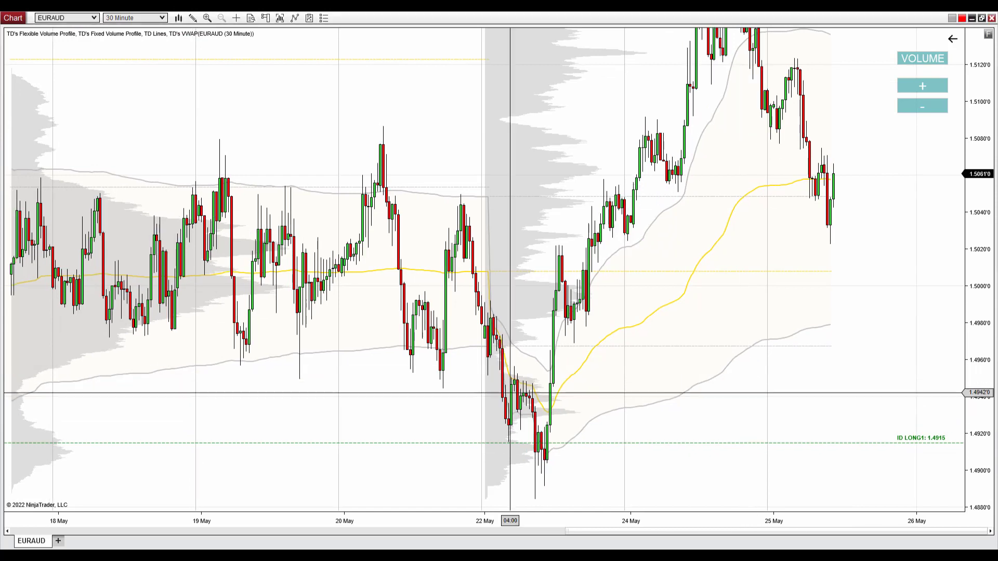
pyautogui.moveTo(479, 416); pyautogui.dragTo(580, 437)
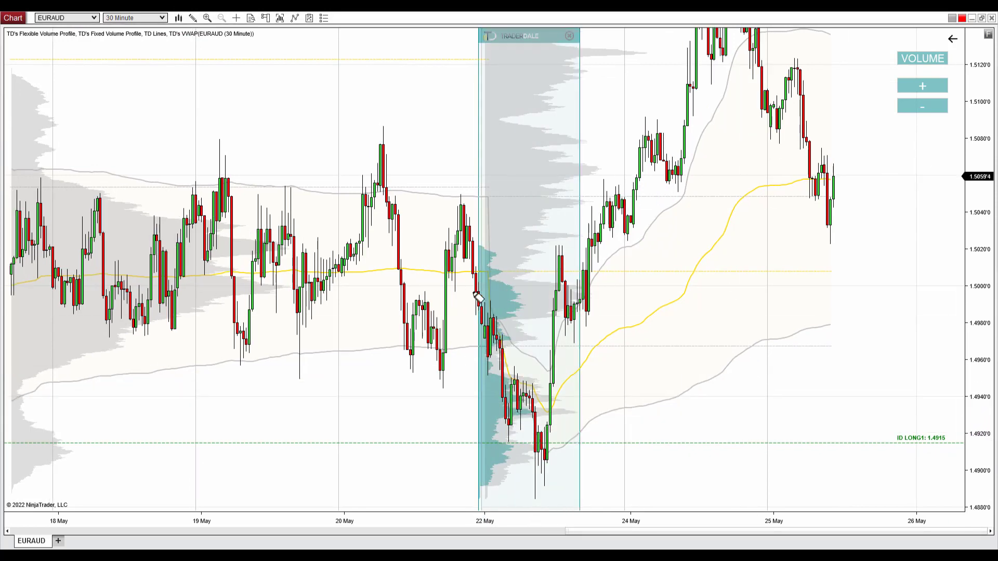
pyautogui.moveTo(481, 268)
pyautogui.mouseDown()
pyautogui.moveTo(522, 426)
pyautogui.moveTo(618, 192)
pyautogui.moveTo(668, 121)
pyautogui.mouseUp()
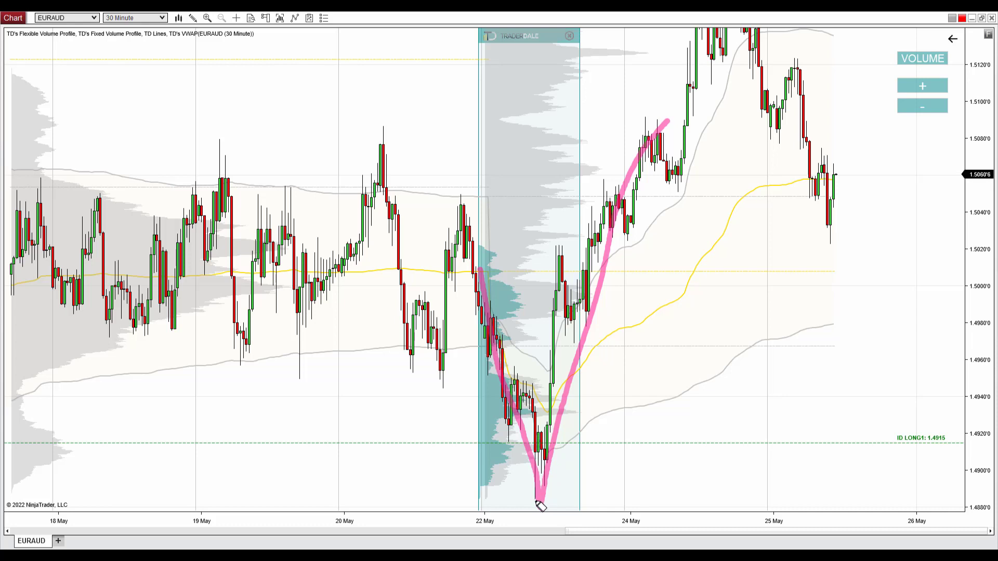
pyautogui.moveTo(707, 39)
pyautogui.mouseDown()
pyautogui.moveTo(639, 188)
pyautogui.moveTo(543, 493)
pyautogui.mouseUp()
pyautogui.moveTo(630, 81); pyautogui.dragTo(726, 112)
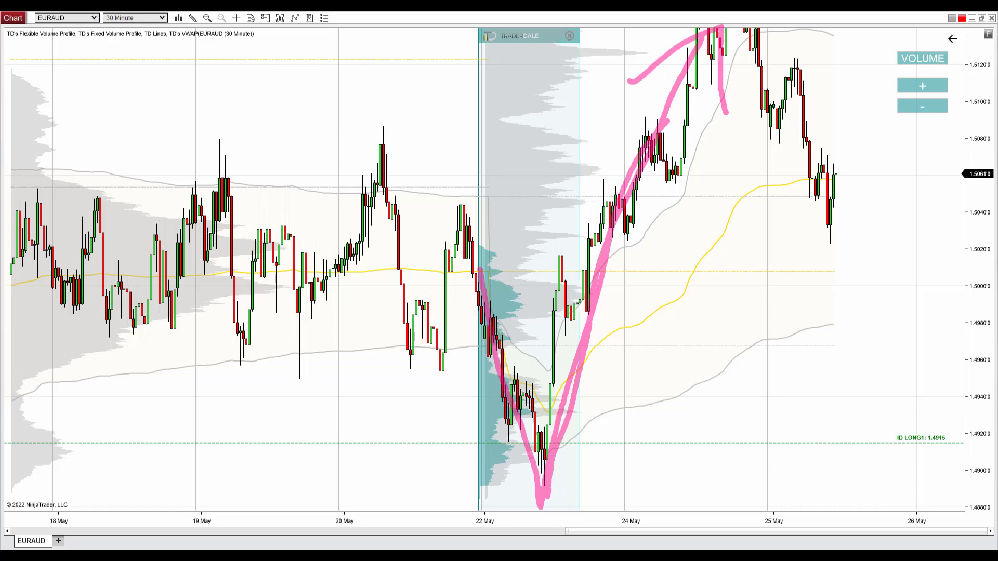
pyautogui.moveTo(507, 370)
pyautogui.mouseDown()
pyautogui.moveTo(544, 504)
pyautogui.moveTo(570, 326)
pyautogui.moveTo(548, 501)
pyautogui.moveTo(503, 379)
pyautogui.moveTo(573, 388)
pyautogui.moveTo(583, 343)
pyautogui.mouseUp()
pyautogui.press('Escape')
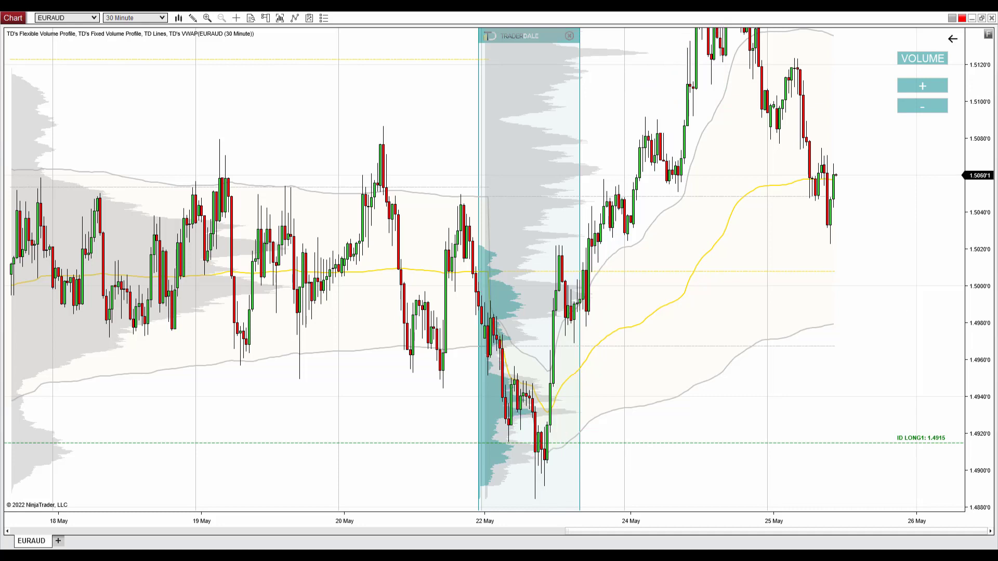
pyautogui.moveTo(541, 408)
pyautogui.mouseDown()
pyautogui.moveTo(500, 397)
pyautogui.moveTo(630, 407)
pyautogui.moveTo(607, 391)
pyautogui.mouseUp()
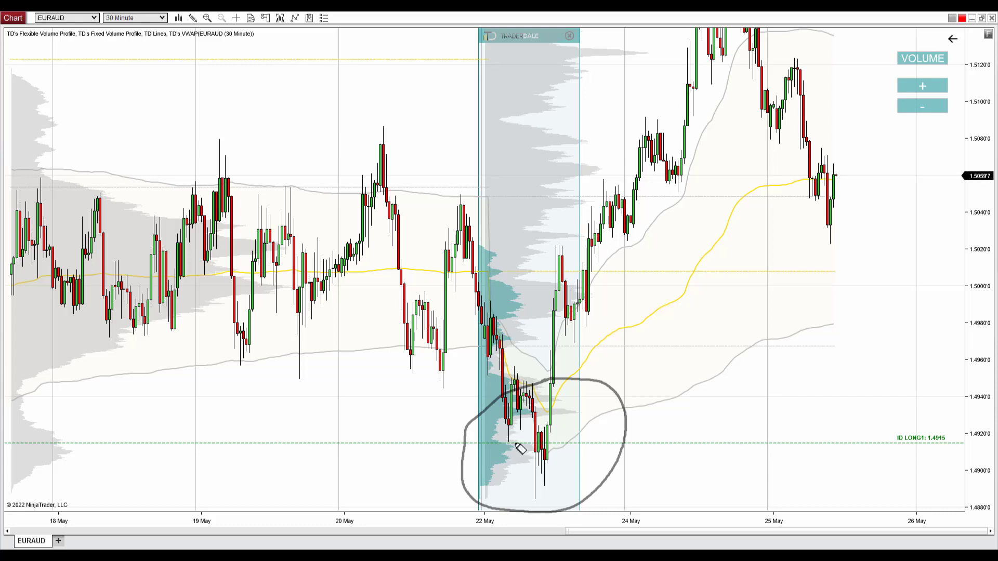
pyautogui.moveTo(517, 445)
pyautogui.mouseDown()
pyautogui.moveTo(485, 441)
pyautogui.moveTo(478, 464)
pyautogui.moveTo(515, 462)
pyautogui.moveTo(502, 442)
pyautogui.mouseUp()
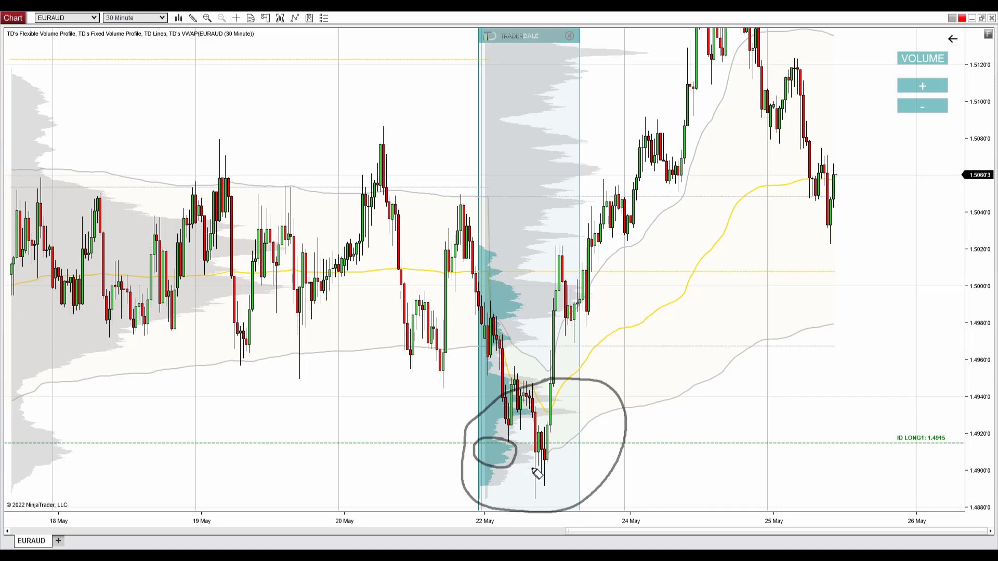
pyautogui.moveTo(529, 404)
pyautogui.mouseDown()
pyautogui.moveTo(535, 491)
pyautogui.moveTo(569, 380)
pyautogui.mouseUp()
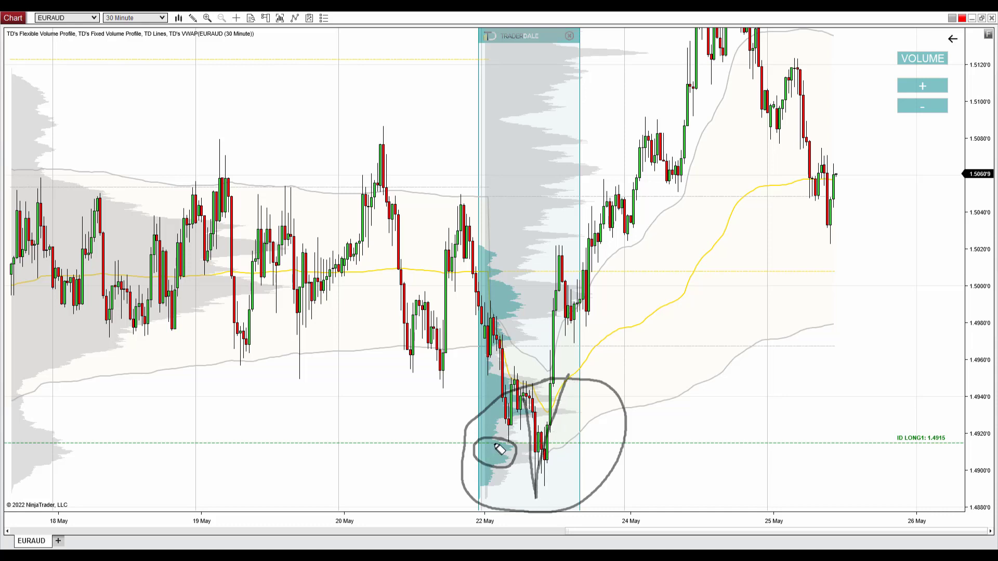
pyautogui.moveTo(502, 446)
pyautogui.mouseDown()
pyautogui.moveTo(475, 460)
pyautogui.moveTo(502, 474)
pyautogui.moveTo(521, 452)
pyautogui.moveTo(471, 444)
pyautogui.moveTo(966, 445)
pyautogui.moveTo(915, 427)
pyautogui.moveTo(936, 458)
pyautogui.moveTo(966, 437)
pyautogui.moveTo(942, 434)
pyautogui.mouseUp()
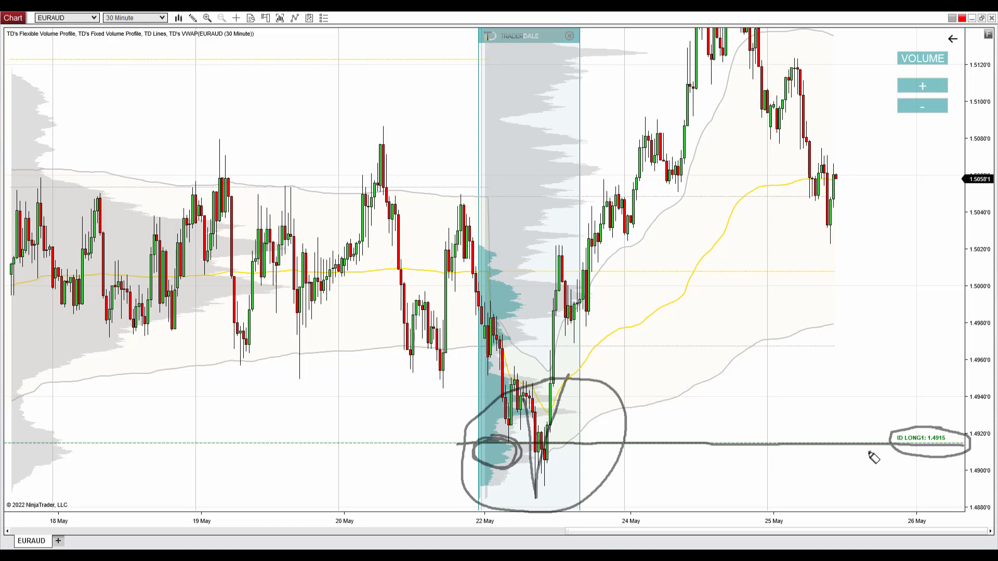
pyautogui.moveTo(870, 452)
pyautogui.mouseDown()
pyautogui.moveTo(874, 469)
pyautogui.moveTo(847, 467)
pyautogui.mouseUp()
pyautogui.moveTo(503, 446)
pyautogui.mouseDown()
pyautogui.moveTo(469, 457)
pyautogui.moveTo(508, 470)
pyautogui.moveTo(505, 441)
pyautogui.mouseUp()
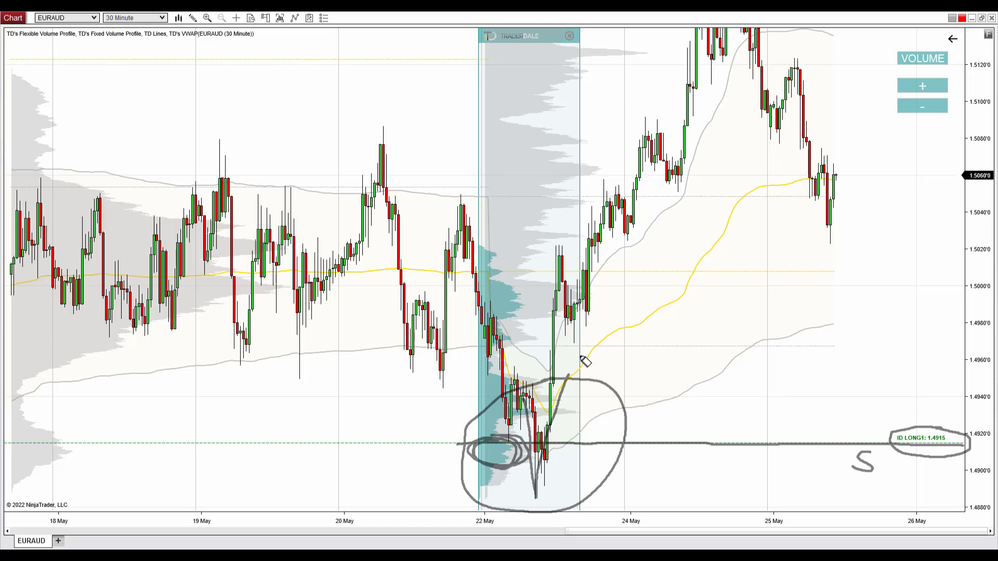
# Clear annotations, circle the volume cluster, sketch the drop to ID LONG1, and underline 1.4915
pyautogui.press('e')
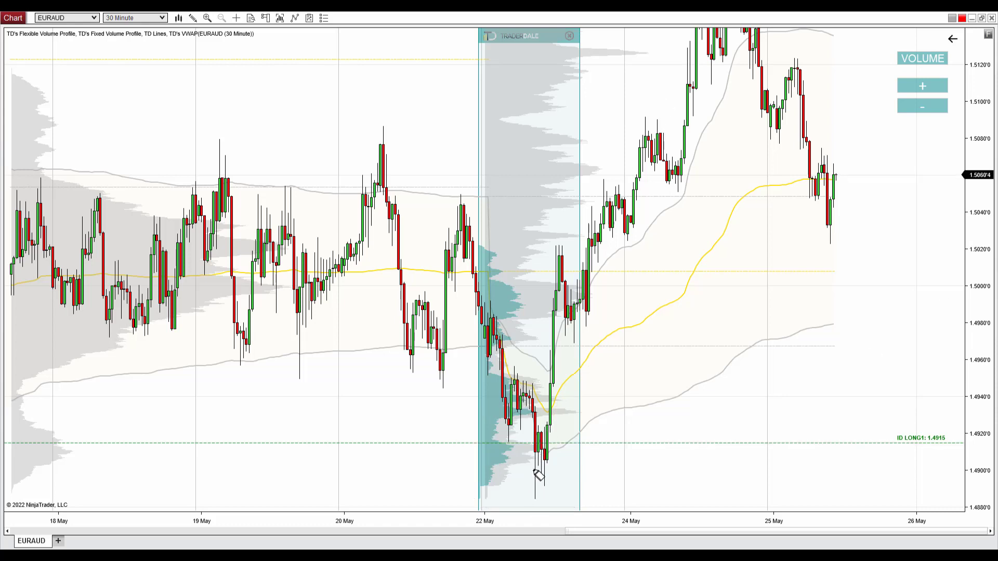
pyautogui.moveTo(497, 440)
pyautogui.mouseDown()
pyautogui.moveTo(477, 459)
pyautogui.moveTo(517, 456)
pyautogui.moveTo(491, 443)
pyautogui.mouseUp()
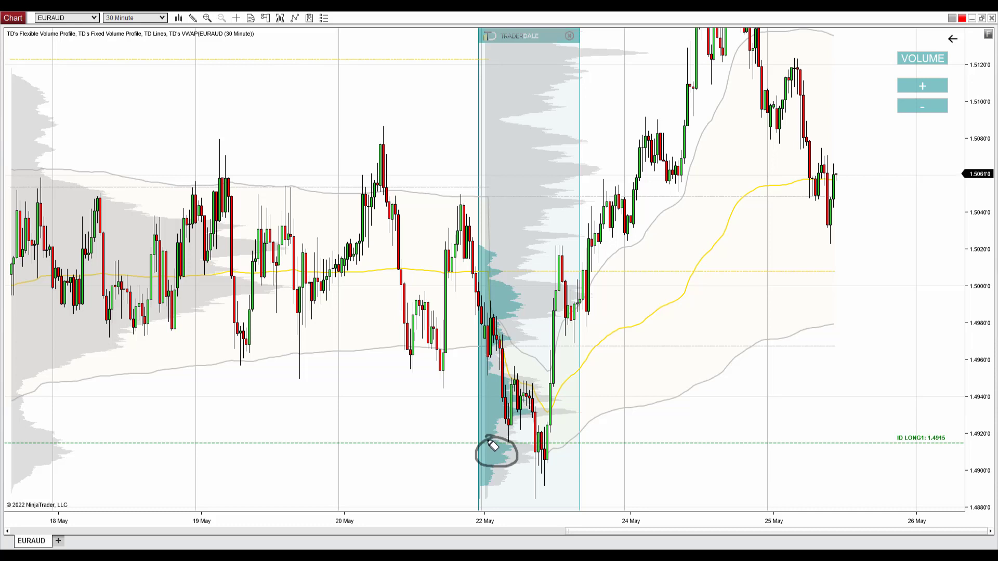
pyautogui.moveTo(849, 242); pyautogui.dragTo(881, 441)
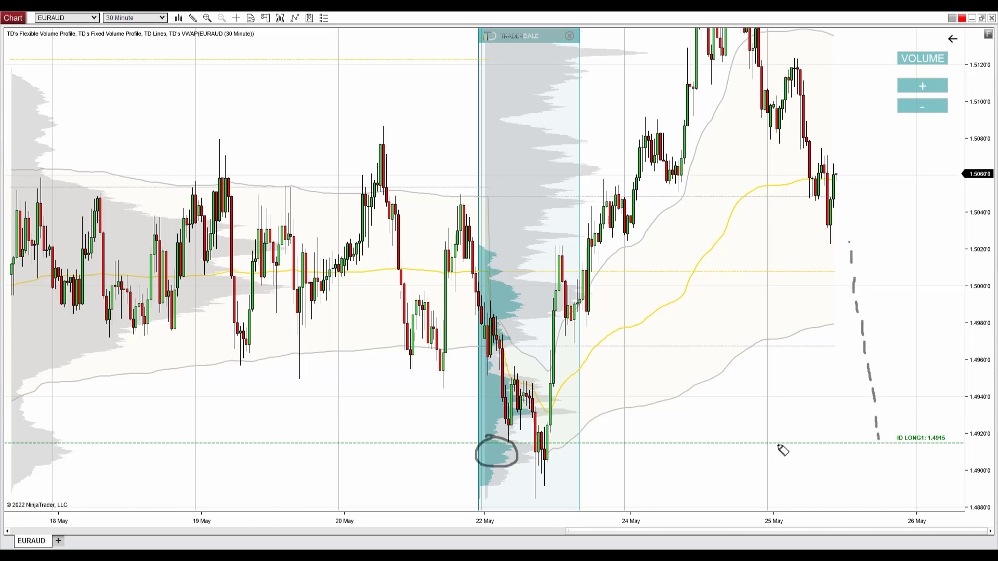
pyautogui.moveTo(778, 445); pyautogui.dragTo(962, 444)
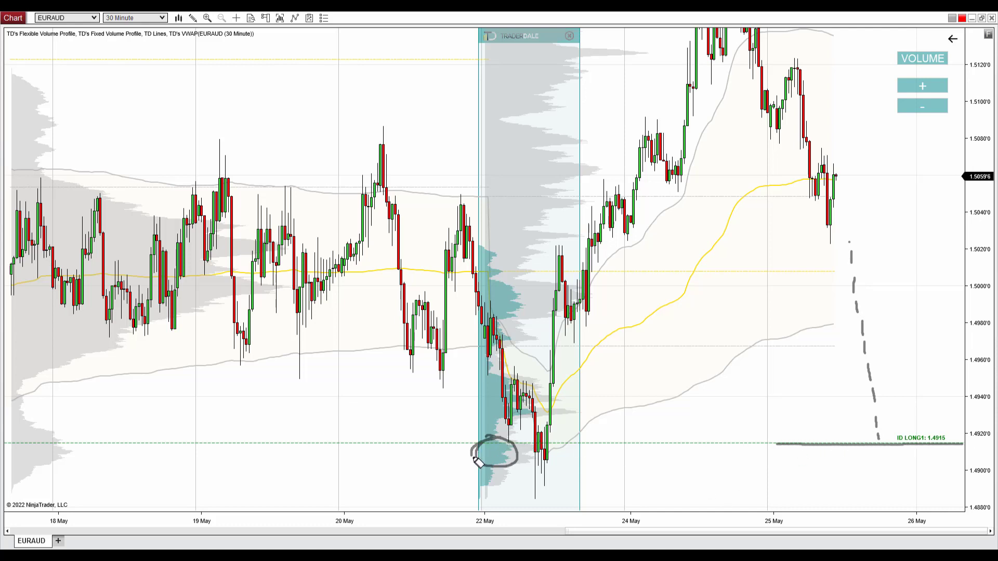
pyautogui.moveTo(477, 462)
pyautogui.mouseDown()
pyautogui.moveTo(517, 468)
pyautogui.moveTo(492, 437)
pyautogui.mouseUp()
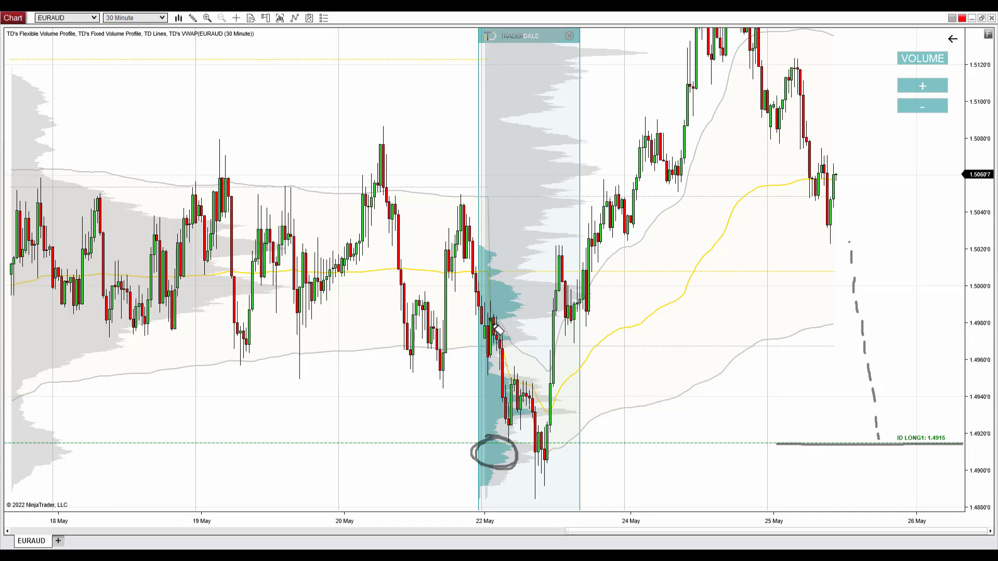
# Trace the 22 May V, re-circle the low, and draw an up arrow and S at ID LONG1
pyautogui.moveTo(496, 328)
pyautogui.mouseDown()
pyautogui.moveTo(543, 490)
pyautogui.moveTo(597, 251)
pyautogui.mouseUp()
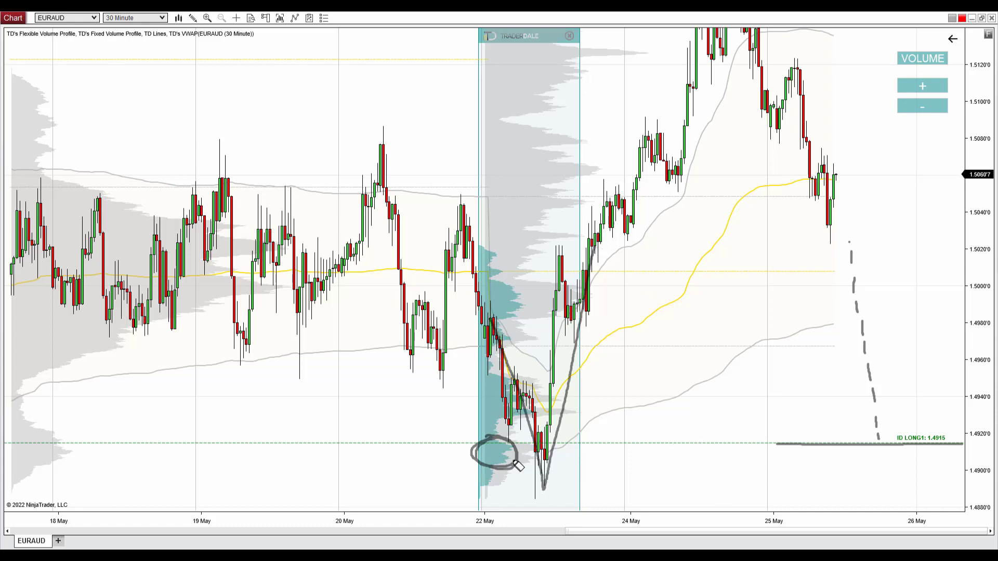
pyautogui.moveTo(518, 465)
pyautogui.mouseDown()
pyautogui.moveTo(500, 438)
pyautogui.moveTo(478, 460)
pyautogui.mouseUp()
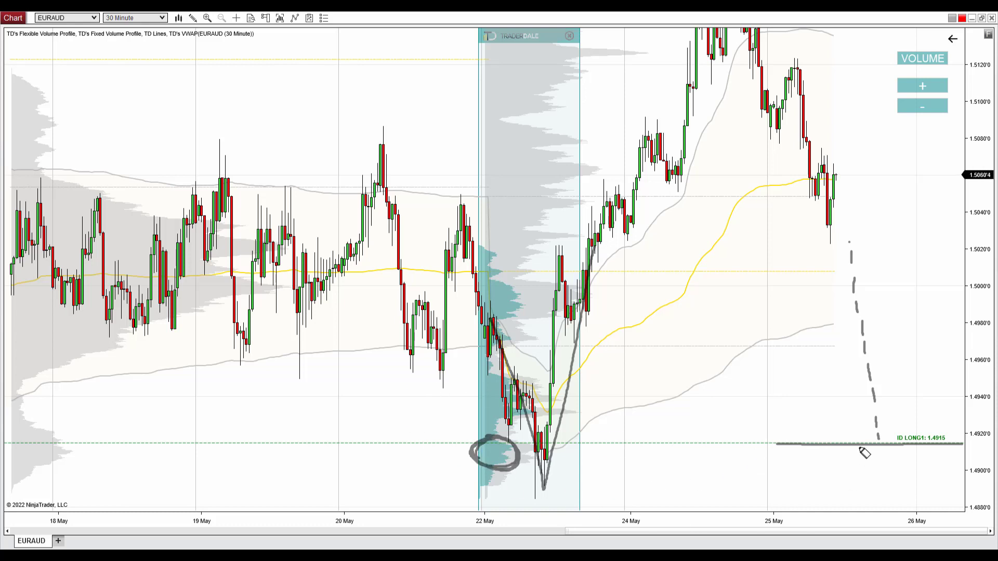
pyautogui.moveTo(878, 446)
pyautogui.mouseDown()
pyautogui.moveTo(896, 357)
pyautogui.moveTo(927, 369)
pyautogui.mouseUp()
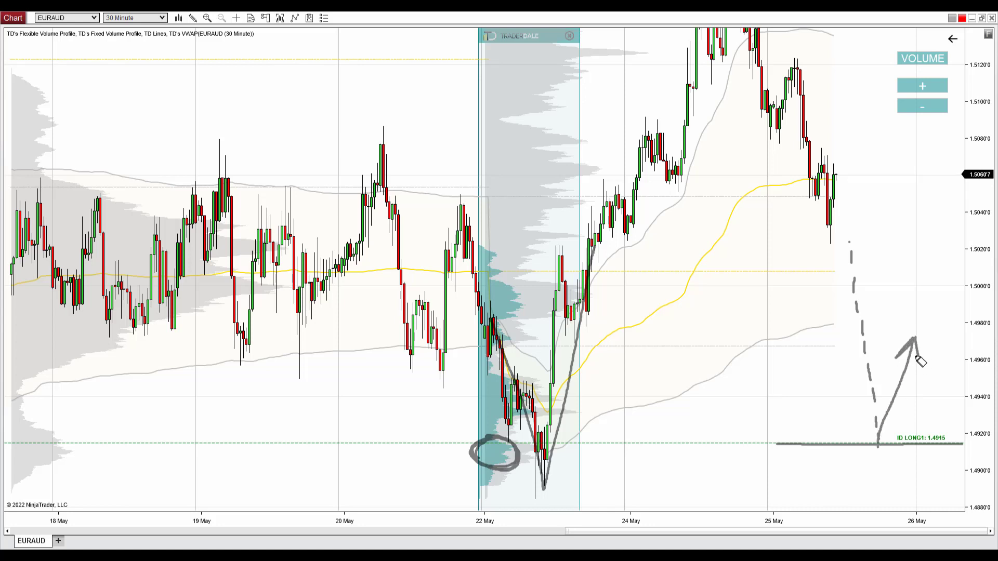
pyautogui.moveTo(882, 459)
pyautogui.mouseDown()
pyautogui.moveTo(860, 466)
pyautogui.moveTo(859, 478)
pyautogui.mouseUp()
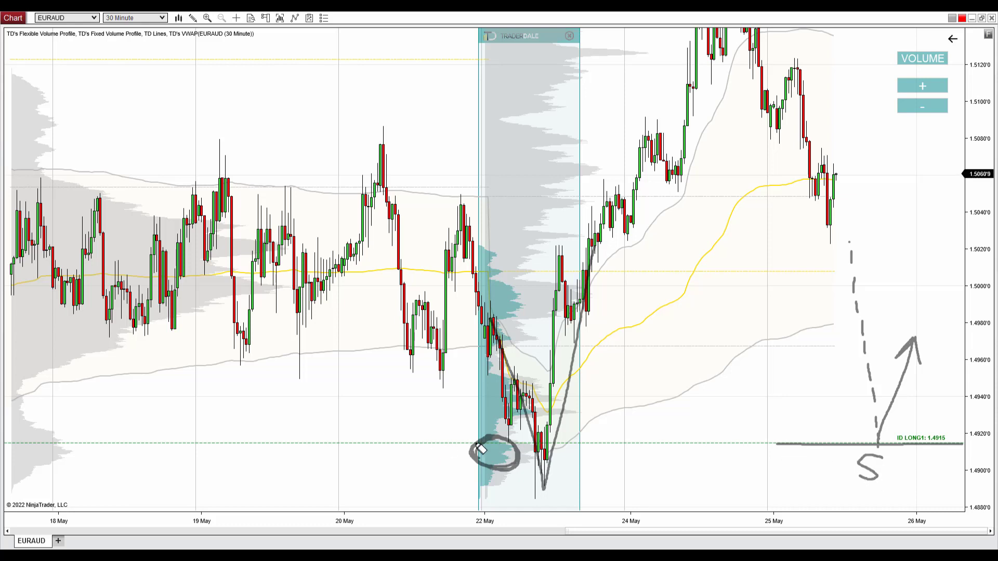
pyautogui.moveTo(479, 448); pyautogui.dragTo(499, 476)
# Draw a horizontal line at the 22 May low and trace the drop and rally of the V
pyautogui.moveTo(430, 442); pyautogui.dragTo(792, 441)
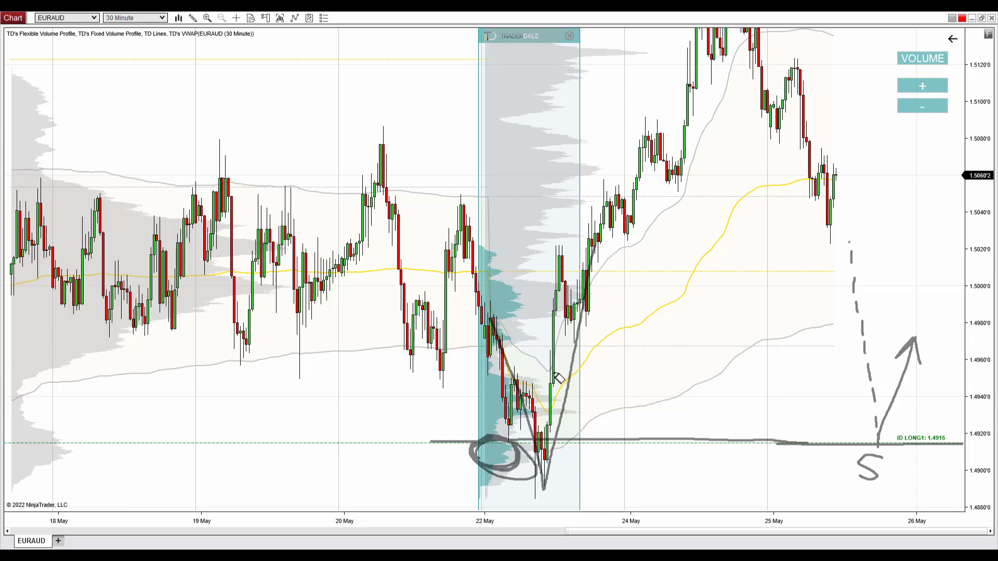
pyautogui.moveTo(475, 286)
pyautogui.mouseDown()
pyautogui.moveTo(504, 345)
pyautogui.moveTo(544, 489)
pyautogui.mouseUp()
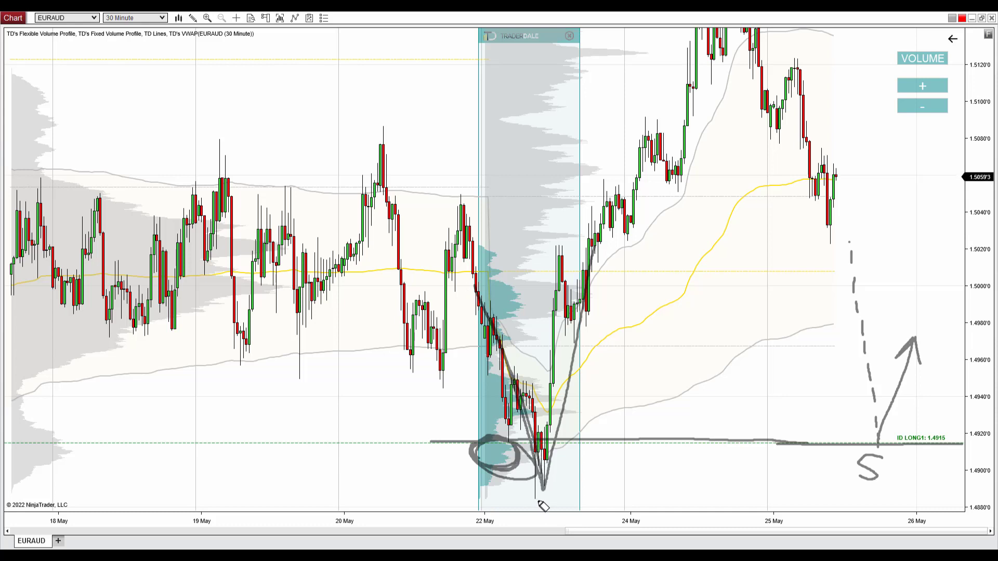
pyautogui.moveTo(541, 498)
pyautogui.mouseDown()
pyautogui.moveTo(613, 242)
pyautogui.moveTo(677, 100)
pyautogui.moveTo(675, 132)
pyautogui.mouseUp()
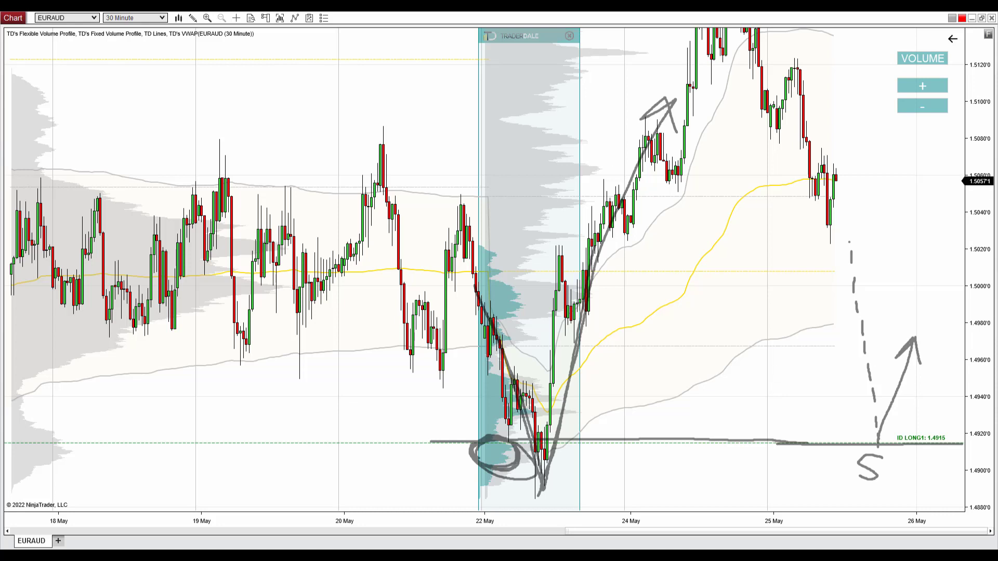
# Highlight the circled low and the upward arrow's shaft and head in yellow
pyautogui.moveTo(492, 447)
pyautogui.mouseDown()
pyautogui.moveTo(515, 454)
pyautogui.moveTo(496, 459)
pyautogui.mouseUp()
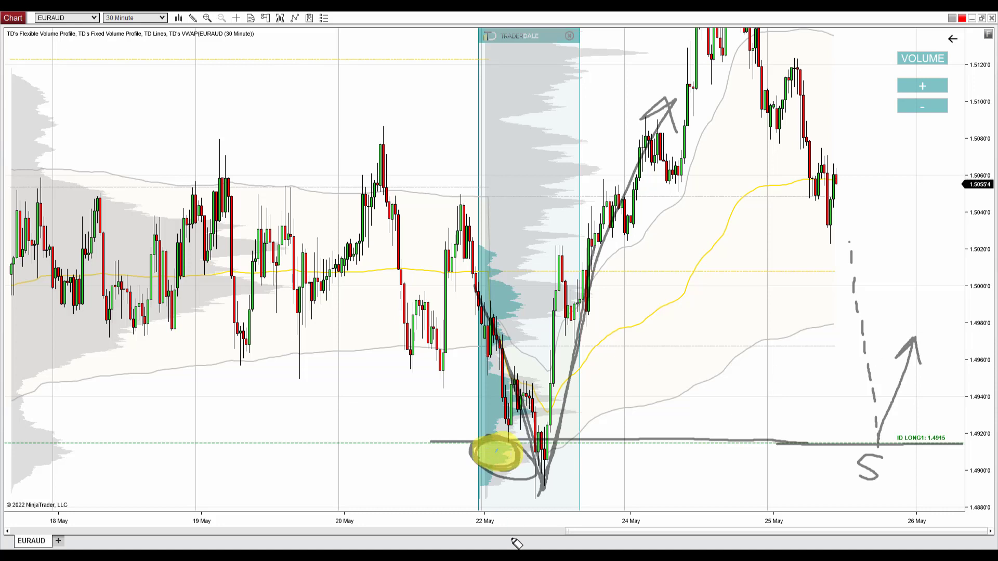
pyautogui.moveTo(878, 446); pyautogui.dragTo(913, 337)
pyautogui.moveTo(890, 361)
pyautogui.mouseDown()
pyautogui.moveTo(913, 335)
pyautogui.moveTo(936, 385)
pyautogui.mouseUp()
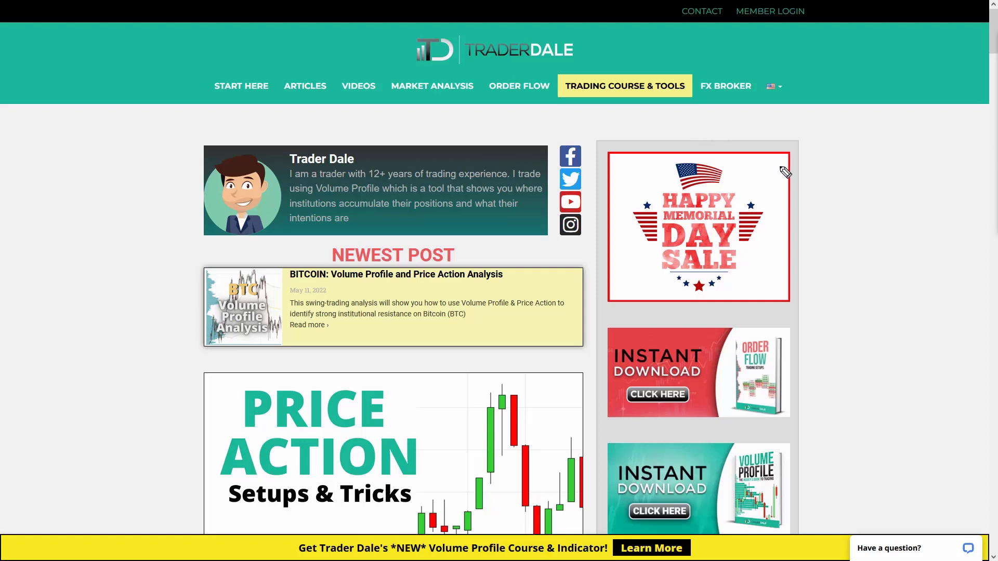
# Go to the Trader Dale TRADING COURSE & TOOLS page and scroll down to the Elite Pack
pyautogui.moveTo(653, 69)
pyautogui.mouseDown()
pyautogui.moveTo(554, 79)
pyautogui.moveTo(679, 69)
pyautogui.moveTo(638, 68)
pyautogui.mouseUp()
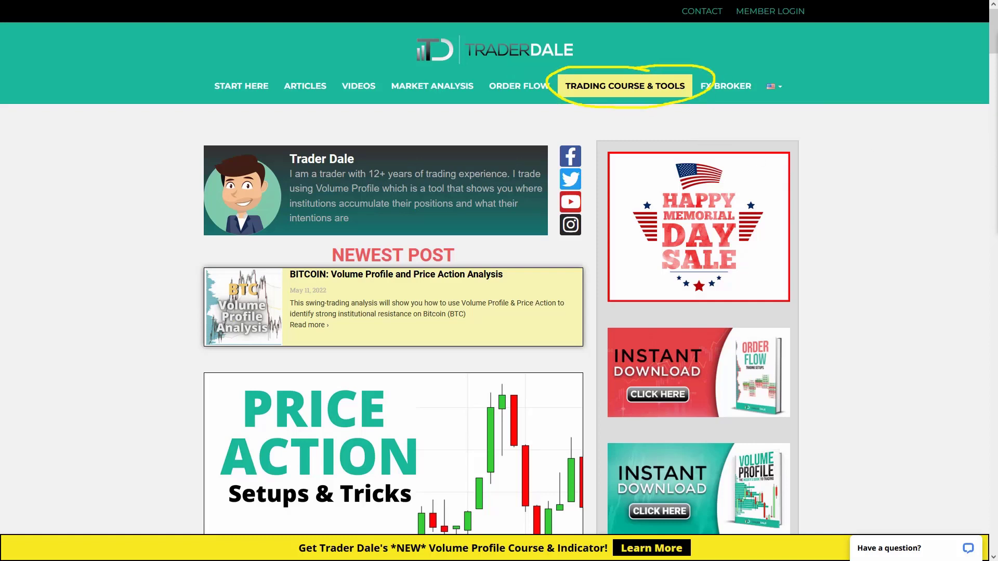
pyautogui.click(585, 87)
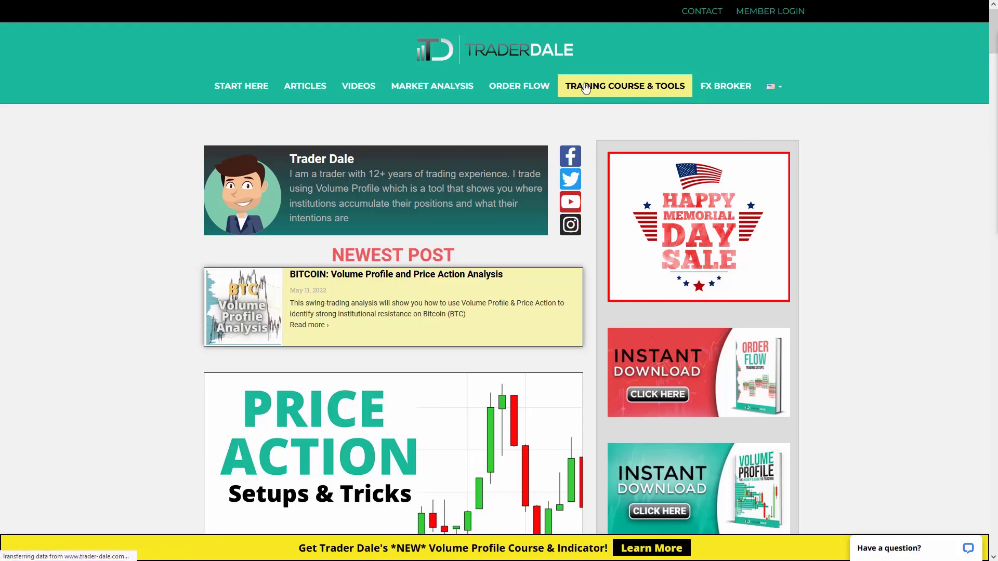
pyautogui.scroll(-14, 688, 258)
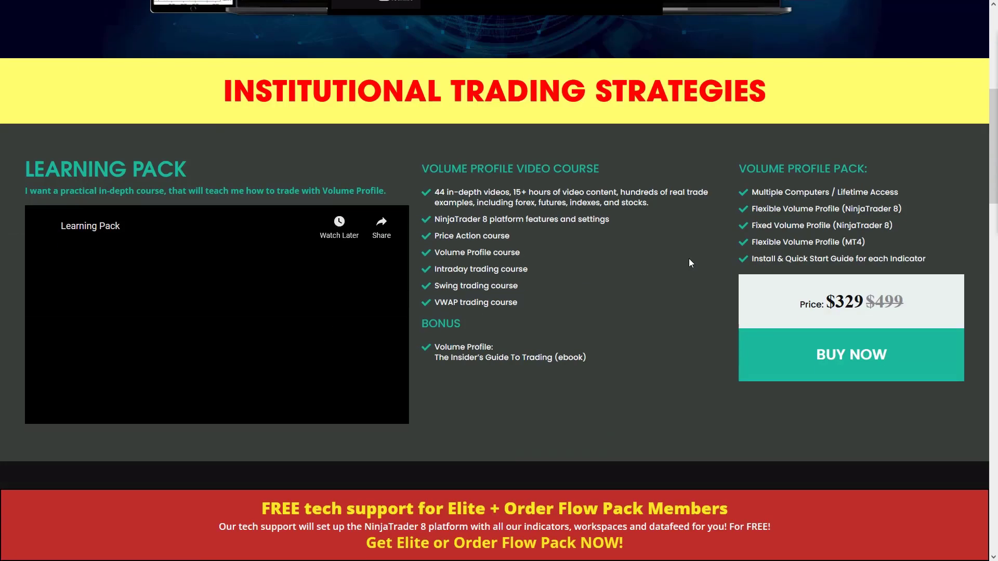
pyautogui.scroll(-9, 687, 255)
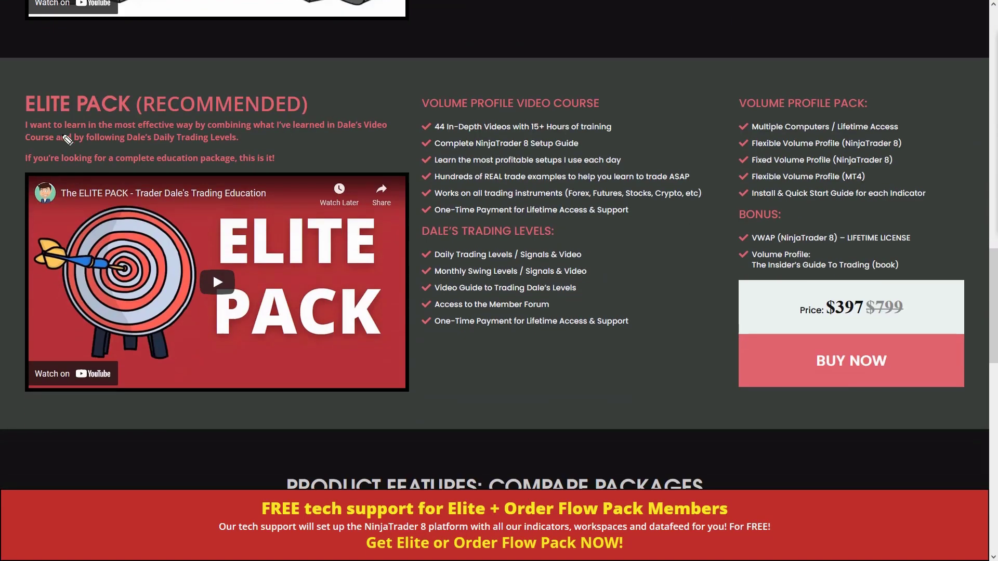
# Underline the Elite Pack, Video Course, Trading Levels, Volume Profile Pack and Bonus headings; circle the video
pyautogui.moveTo(12, 118); pyautogui.dragTo(328, 120)
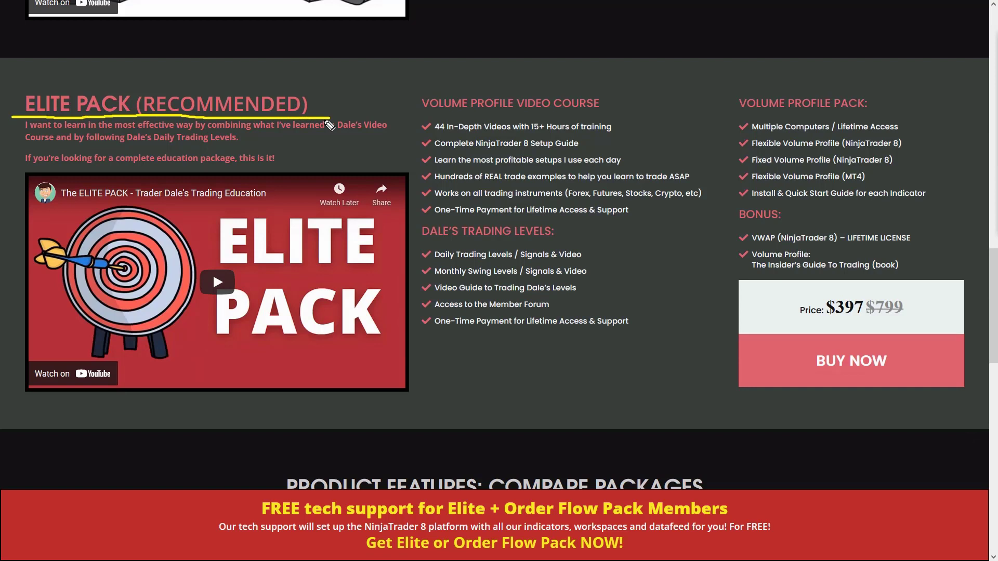
pyautogui.moveTo(431, 111); pyautogui.dragTo(603, 111)
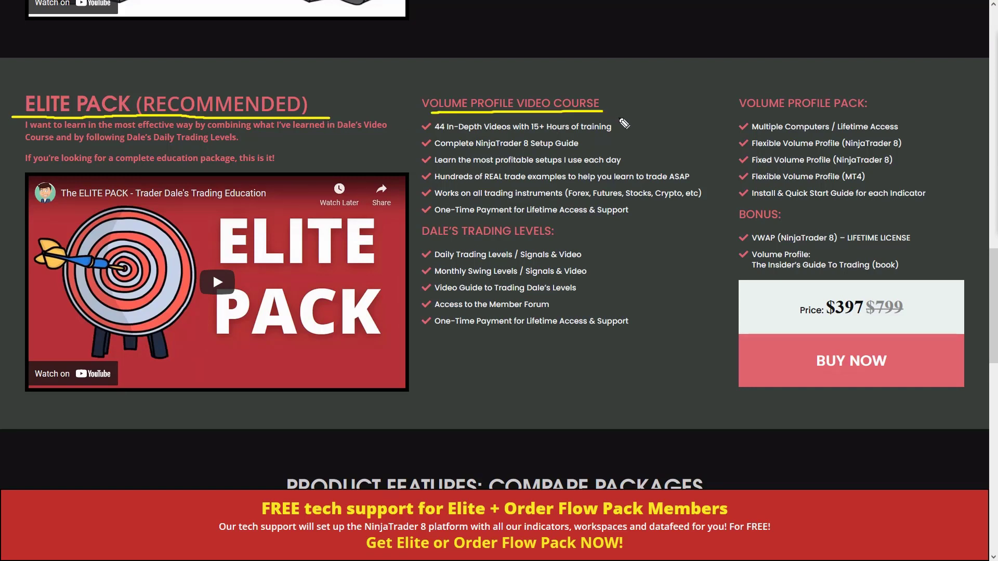
pyautogui.moveTo(422, 242); pyautogui.dragTo(589, 243)
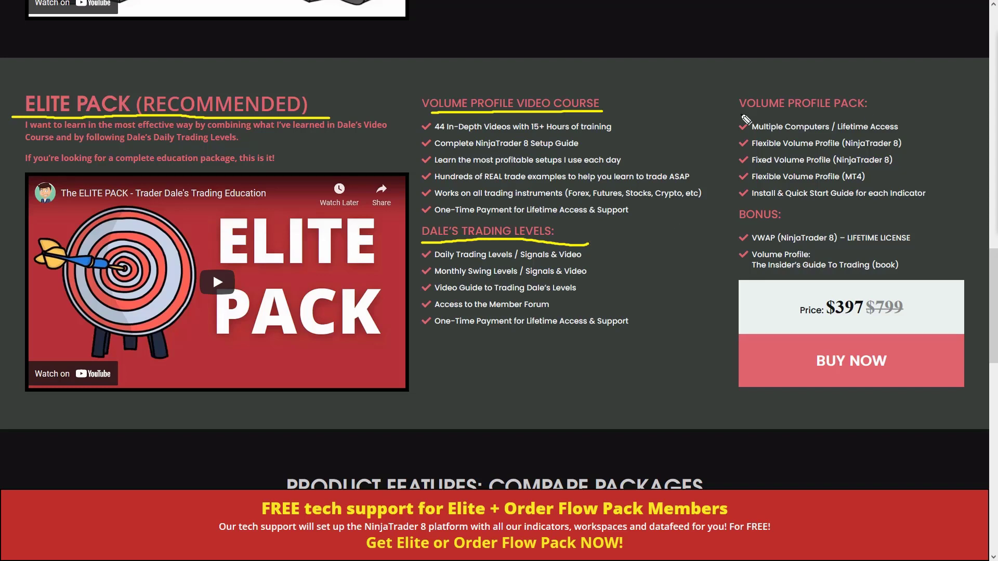
pyautogui.moveTo(740, 112); pyautogui.dragTo(894, 116)
pyautogui.moveTo(731, 226); pyautogui.dragTo(781, 223)
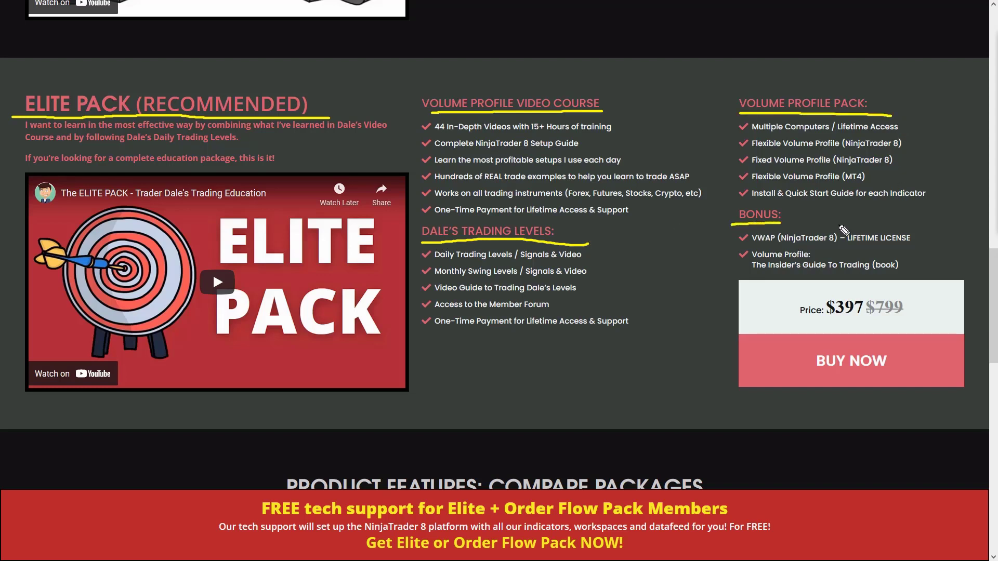
pyautogui.moveTo(228, 194)
pyautogui.mouseDown()
pyautogui.moveTo(65, 215)
pyautogui.moveTo(192, 382)
pyautogui.moveTo(377, 212)
pyautogui.moveTo(160, 193)
pyautogui.mouseUp()
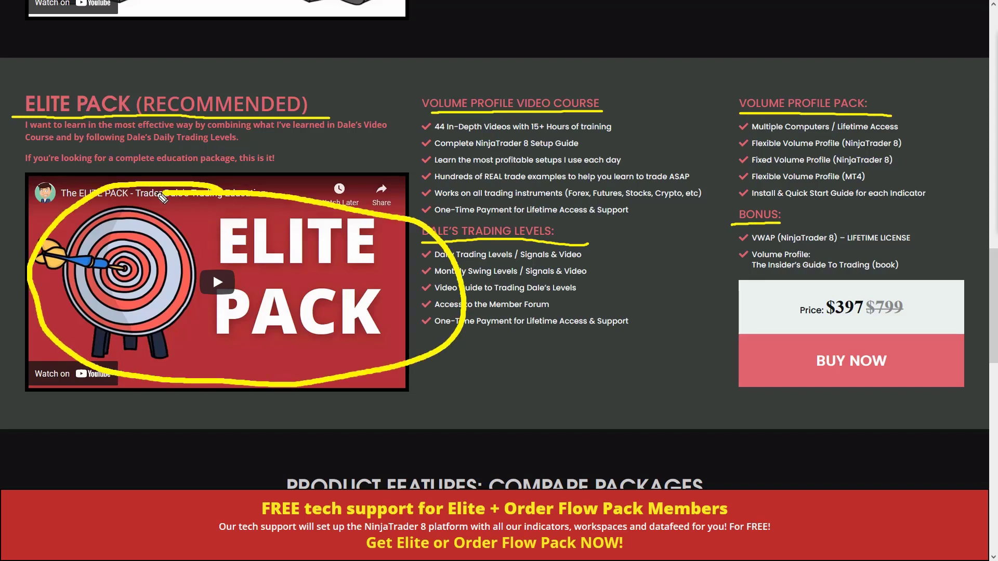